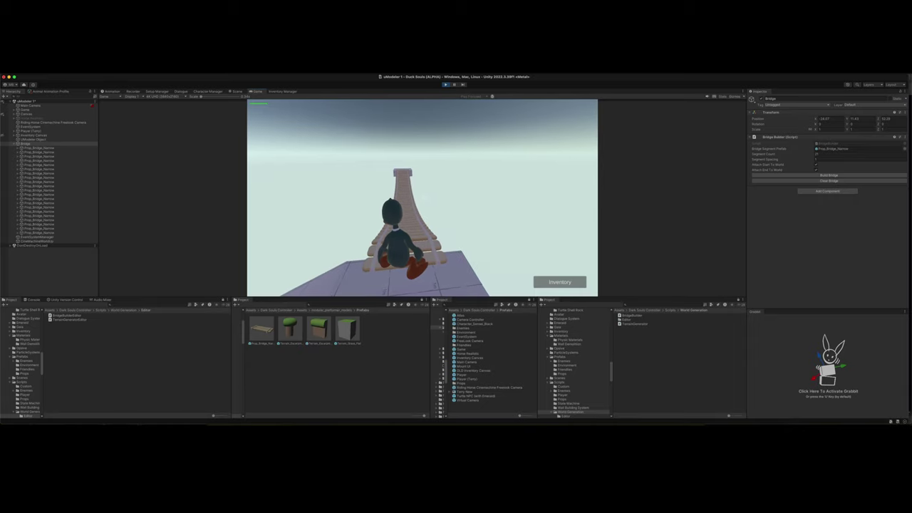
Walk the duck forward across the plank bridge to its far end.
{"action": "key", "text": "a"}
{"action": "key", "text": "w"}
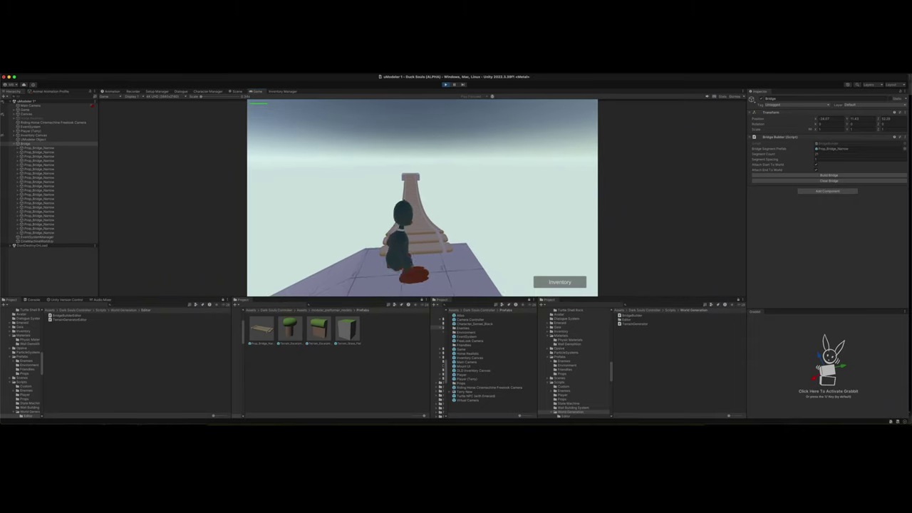
{"action": "key", "text": "w"}
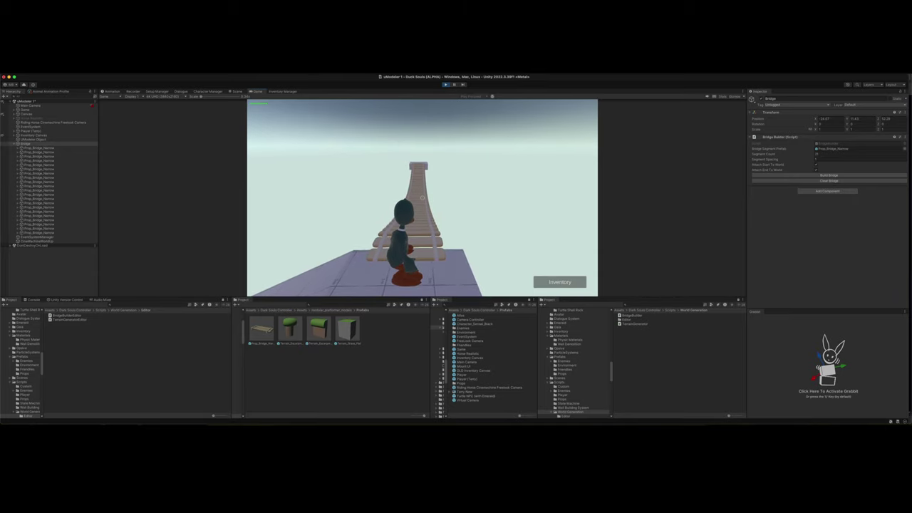
{"action": "key", "text": "w"}
{"action": "key", "text": "w"}
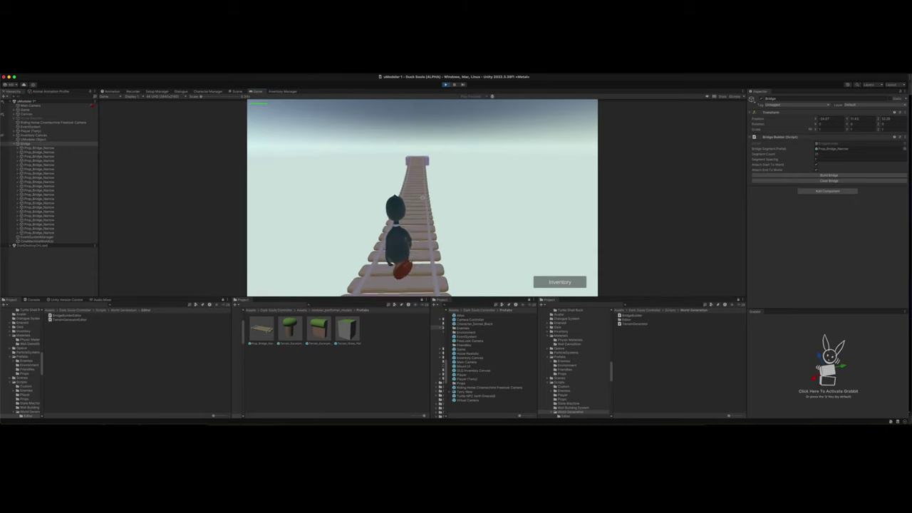
{"action": "key", "text": "w"}
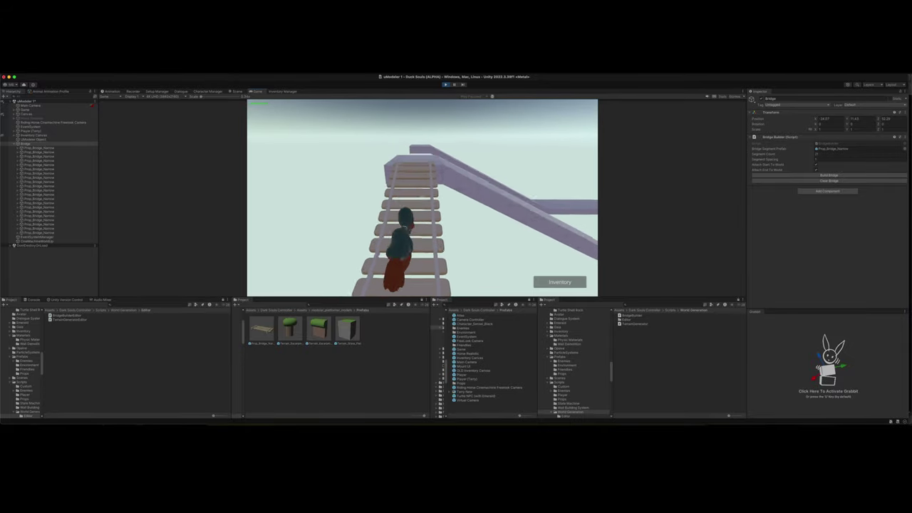
Steer the duck onto the side ramp, exit play mode, and delete the old Bridge object.
{"action": "key", "text": "a"}
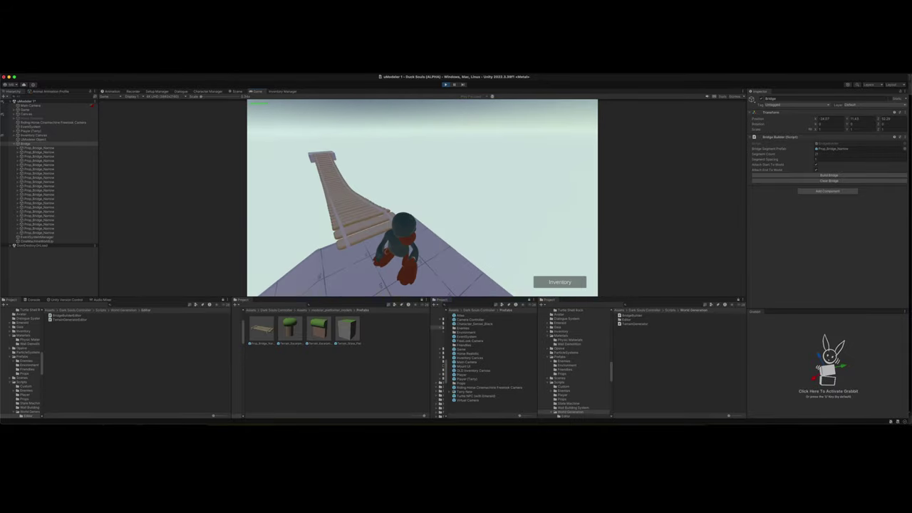
{"action": "key", "text": "w"}
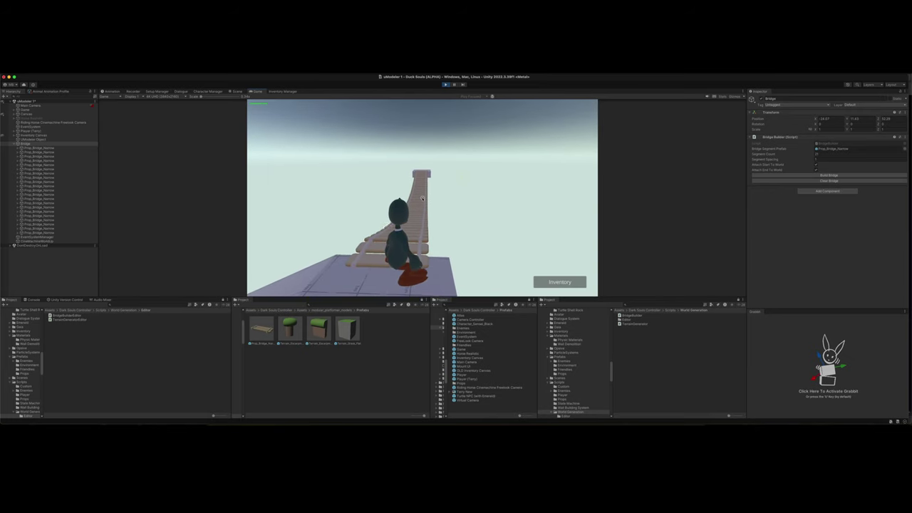
{"action": "key", "text": "ctrl+p"}
{"action": "key", "text": "Delete"}
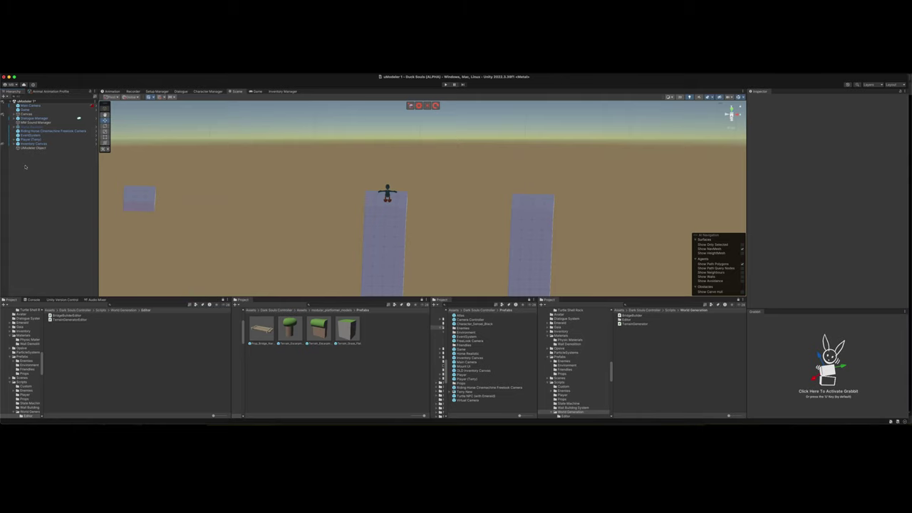
Create an empty object named 'Bridge' and move it onto the small block left of the duck's platform.
{"action": "right_click", "coordinate": [24, 160]}
{"action": "left_click", "coordinate": [41, 233]}
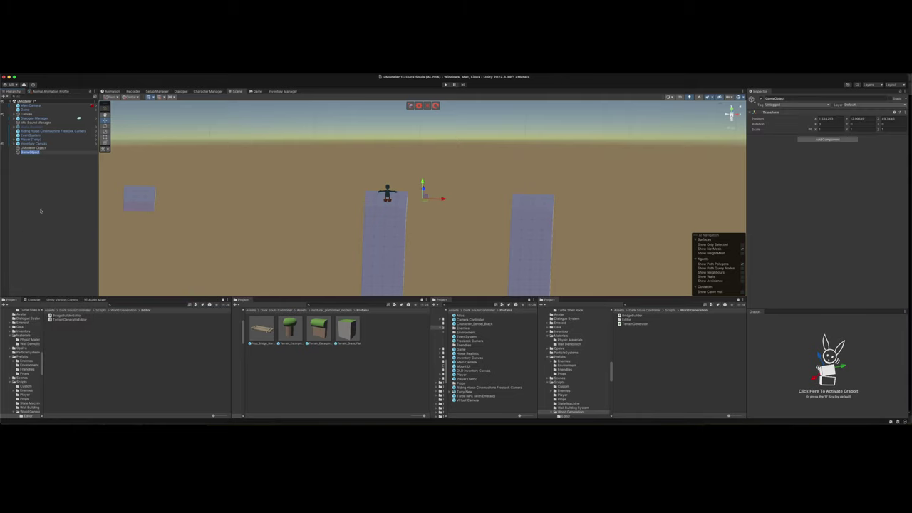
{"action": "type", "text": "Bridge"}
{"action": "key", "text": "Return"}
{"action": "double_click", "coordinate": [25, 152]}
{"action": "left_click_drag", "start_coordinate": [197, 197], "coordinate": [256, 235], "text": "alt"}
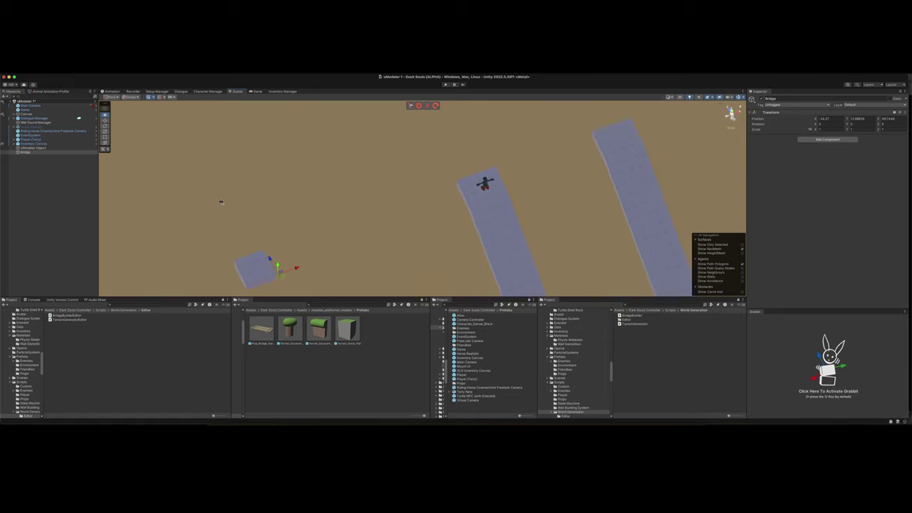
{"action": "mouse_move", "coordinate": [277, 265]}
{"action": "left_mouse_down"}
{"action": "mouse_move", "coordinate": [273, 276]}
{"action": "mouse_move", "coordinate": [261, 254]}
{"action": "mouse_move", "coordinate": [355, 207]}
{"action": "left_mouse_up"}
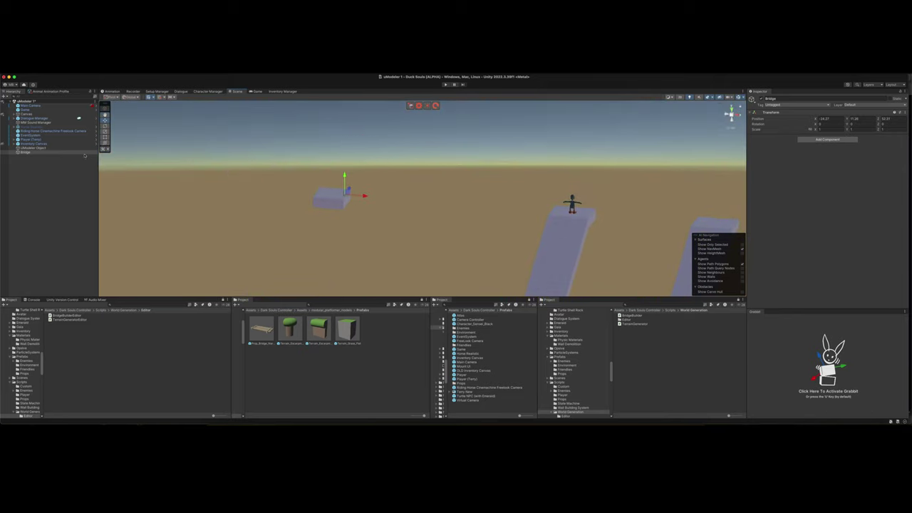
Add a Bridge Builder component using Prop_Bridge_Narrow, set Segment Count, and enable Attach Start To World.
{"action": "left_click", "coordinate": [819, 139]}
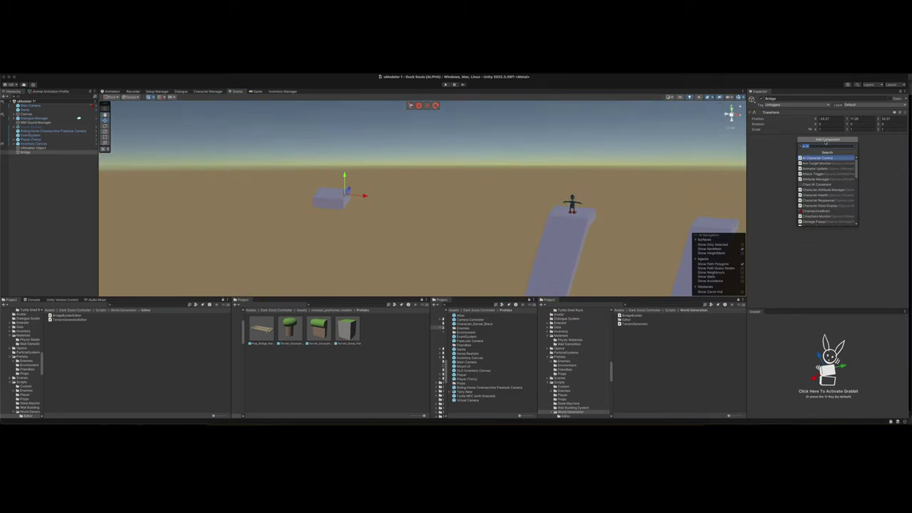
{"action": "type", "text": "bridge"}
{"action": "key", "text": "Return"}
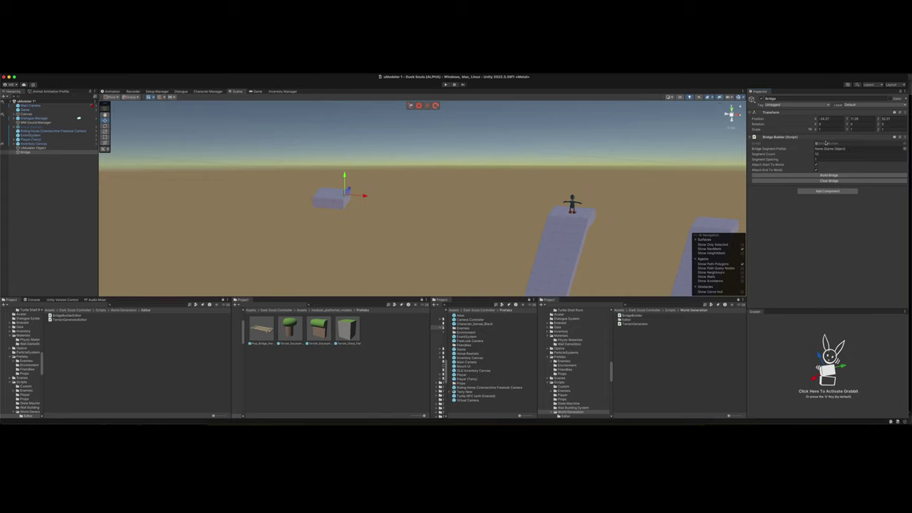
{"action": "left_click_drag", "start_coordinate": [261, 329], "coordinate": [832, 150]}
{"action": "left_click", "coordinate": [817, 153]}
{"action": "left_click", "coordinate": [817, 166]}
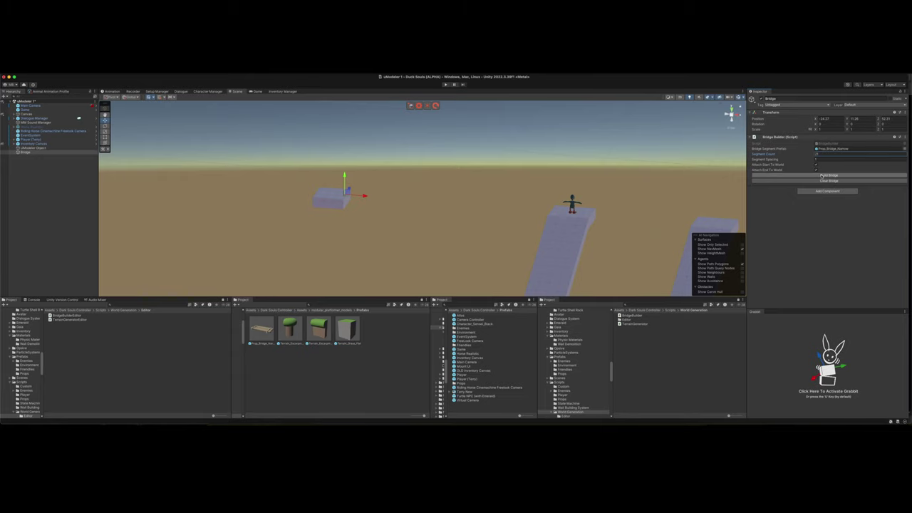
Build the plank bridge from the small block to the duck's platform and test it in play mode.
{"action": "left_click", "coordinate": [821, 175]}
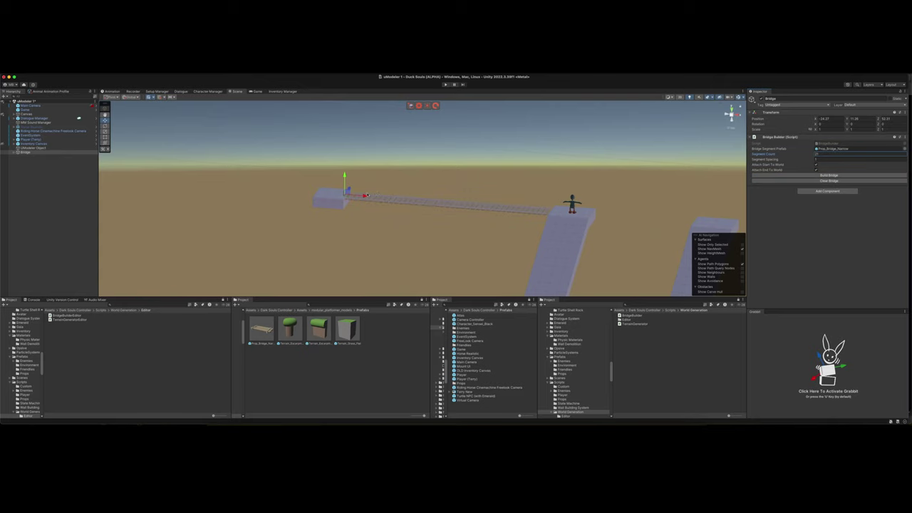
{"action": "left_click_drag", "start_coordinate": [364, 196], "coordinate": [422, 227], "text": "alt"}
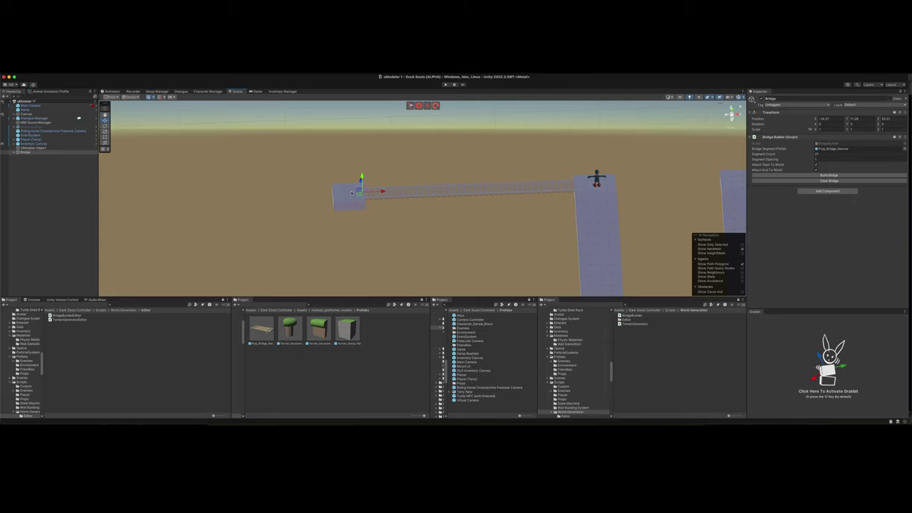
{"action": "left_click", "coordinate": [446, 85]}
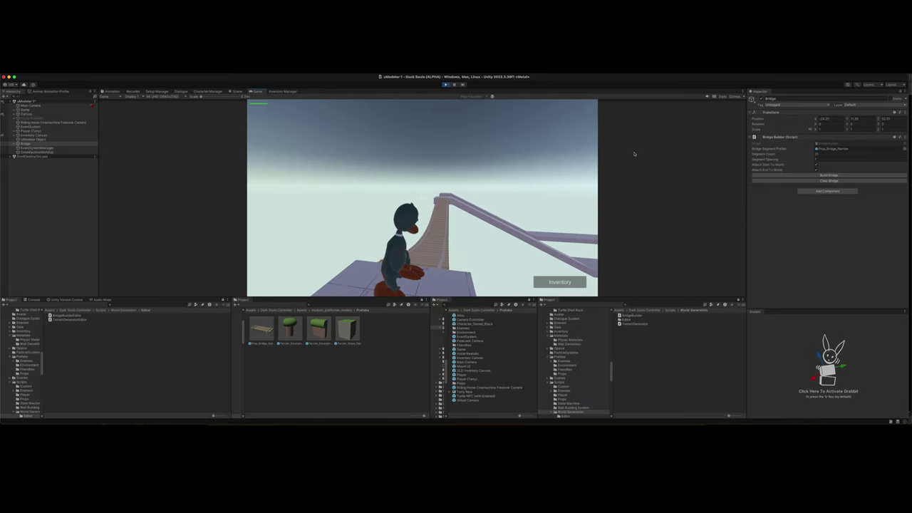
{"action": "left_click", "coordinate": [446, 84]}
{"action": "left_click", "coordinate": [39, 153]}
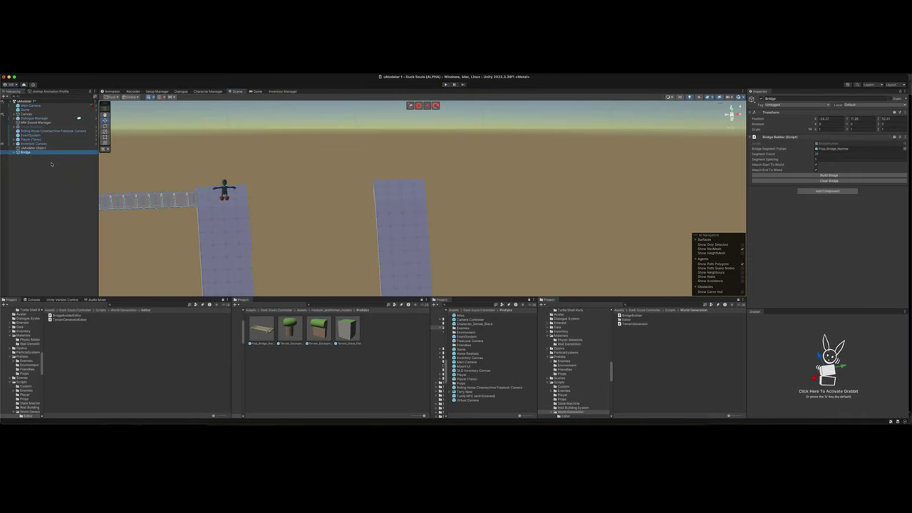
Duplicate the bridge as Bridge (1), move it onto the duck's platform, and rebuild it toward the right platform.
{"action": "key", "text": "ctrl+d"}
{"action": "double_click", "coordinate": [40, 156]}
{"action": "left_click_drag", "start_coordinate": [197, 202], "coordinate": [350, 204]}
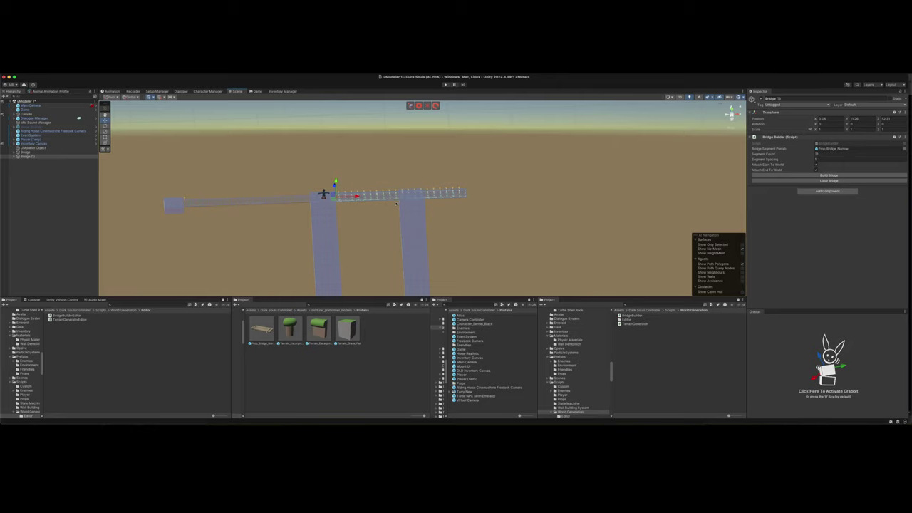
{"action": "left_click", "coordinate": [828, 180]}
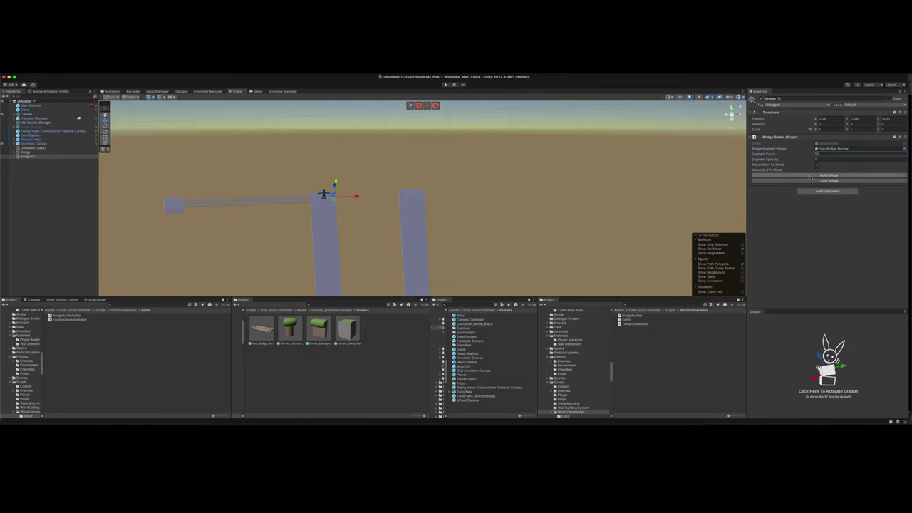
{"action": "left_click", "coordinate": [828, 174]}
{"action": "left_click", "coordinate": [828, 180]}
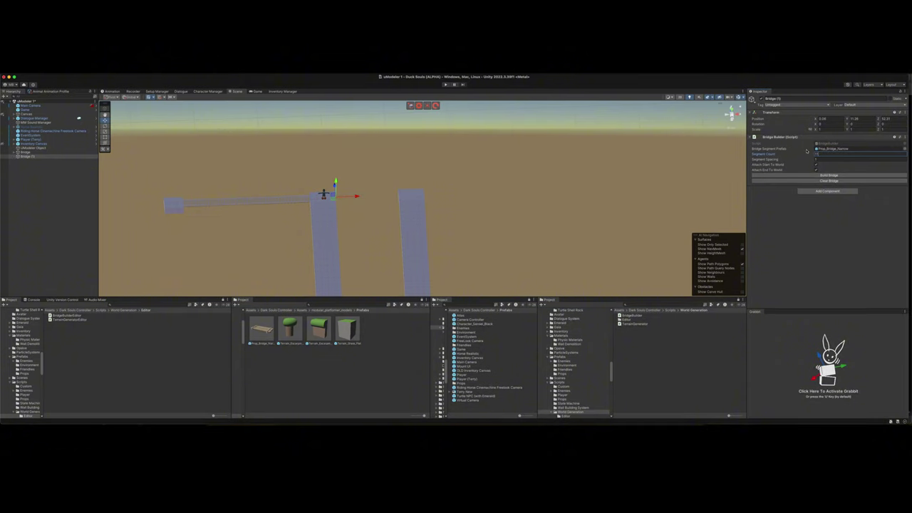
{"action": "left_click", "coordinate": [446, 84]}
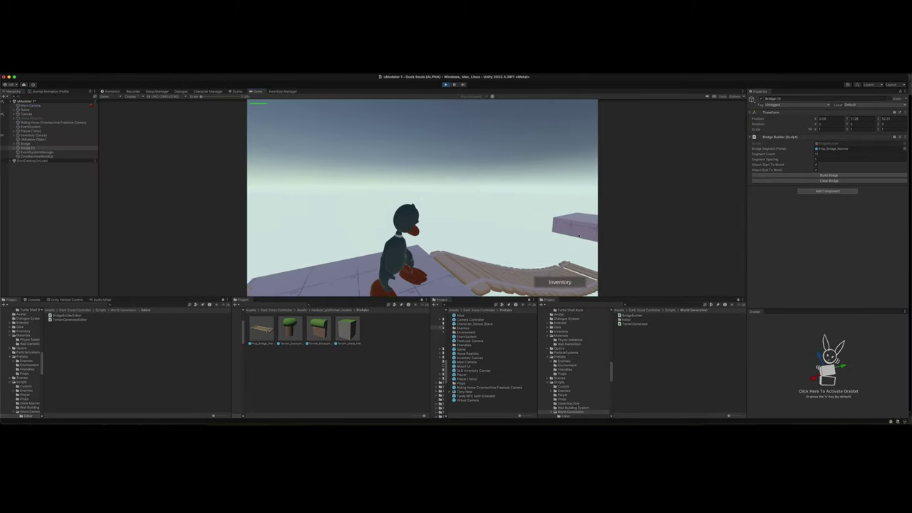
Restart play mode and walk the duck along the new plank bridge to the far platform.
{"action": "left_click", "coordinate": [445, 84]}
{"action": "mouse_move", "coordinate": [405, 189]}
{"action": "left_mouse_down", "text": "alt"}
{"action": "mouse_move", "coordinate": [219, 164]}
{"action": "mouse_move", "coordinate": [257, 159]}
{"action": "left_mouse_up", "text": "alt"}
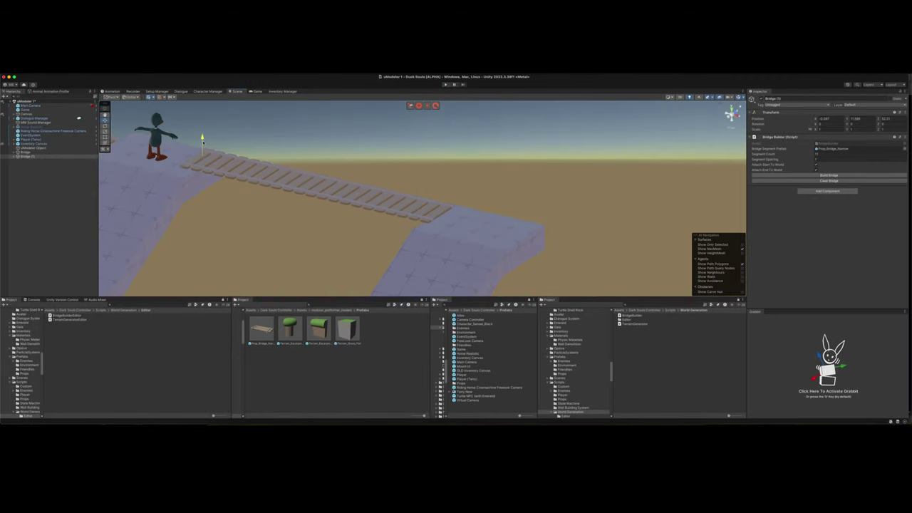
{"action": "left_click", "coordinate": [446, 85]}
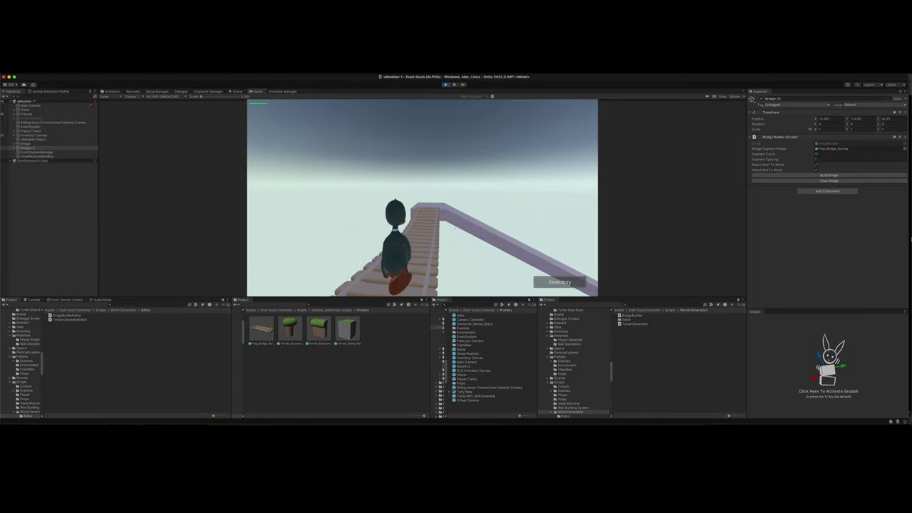
{"action": "key", "text": "w"}
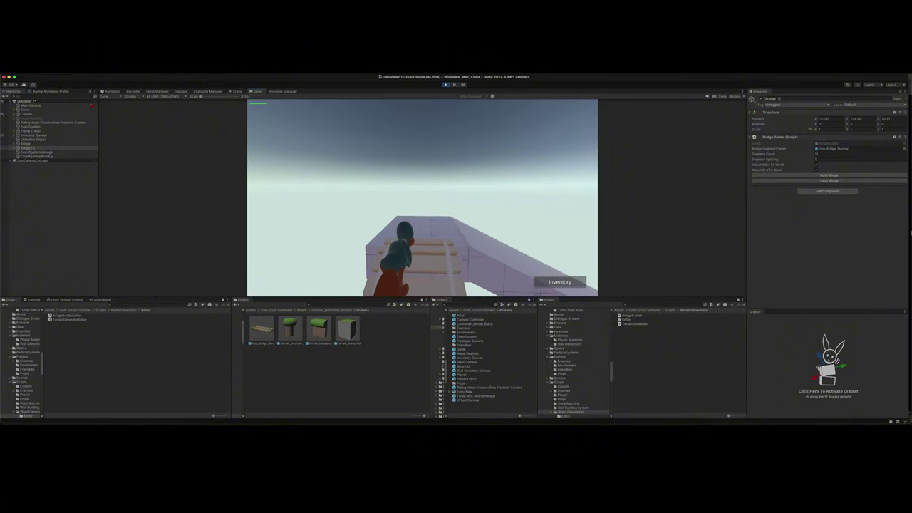
{"action": "key", "text": "w"}
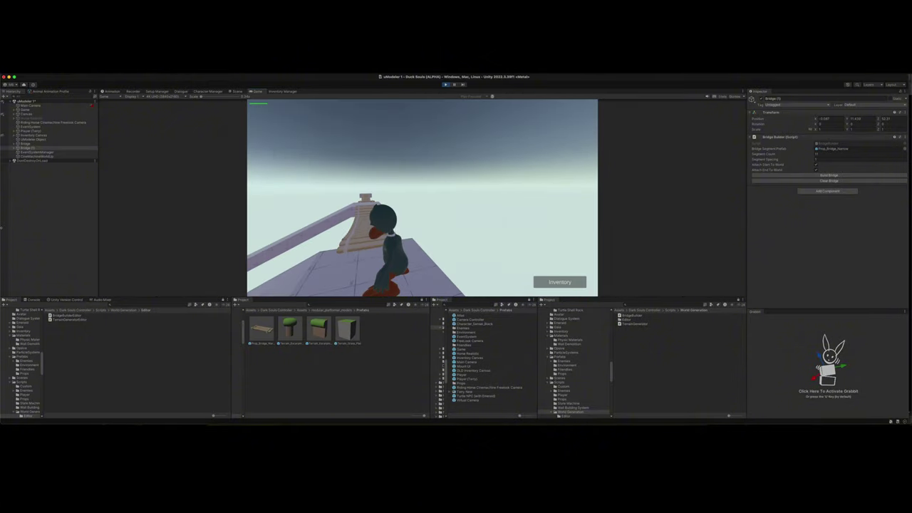
{"action": "key", "text": "w"}
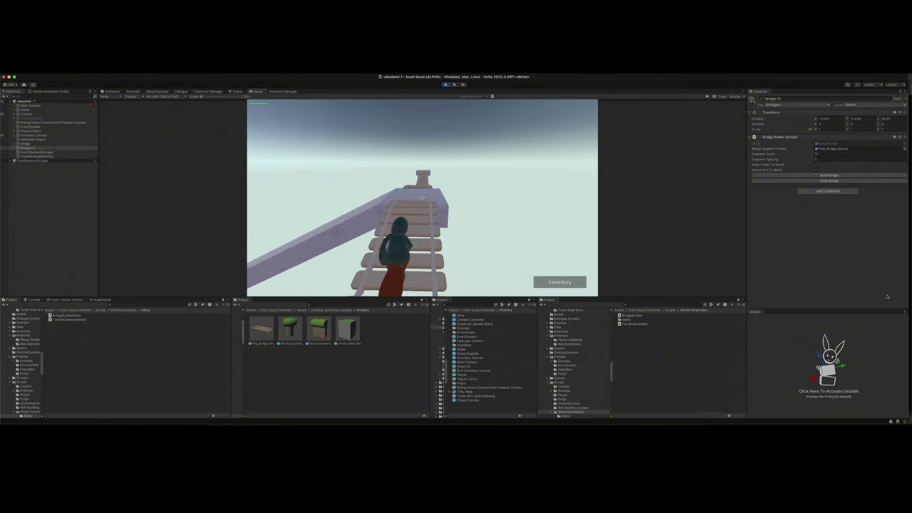
{"action": "key", "text": "s"}
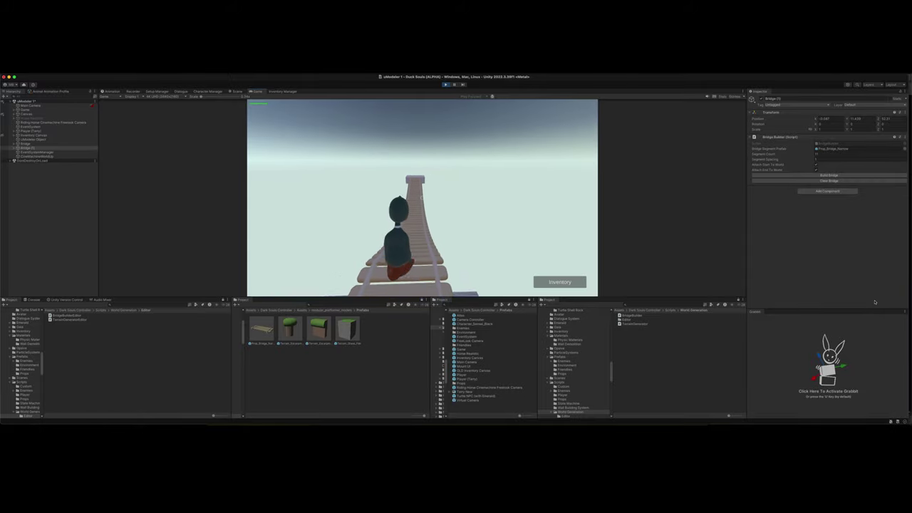
{"action": "key", "text": "w"}
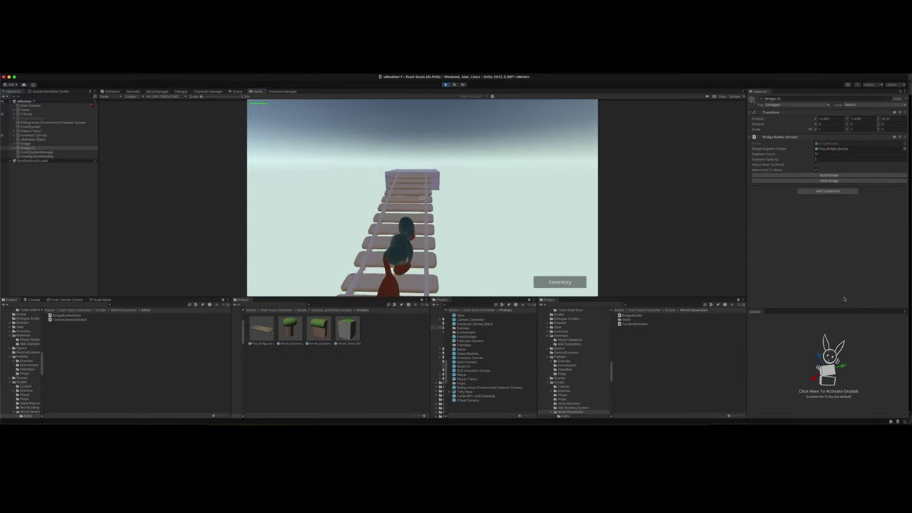
{"action": "key", "text": "a"}
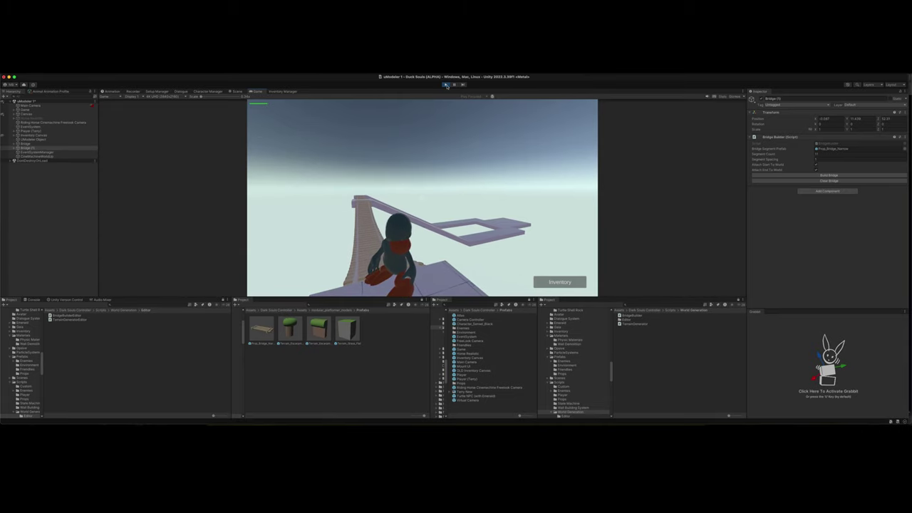
Exit play mode and review BridgeBuilder.cs in Rider, from its serialized fields to the BuildBridge method.
{"action": "left_click", "coordinate": [447, 86]}
{"action": "double_click", "coordinate": [632, 315]}
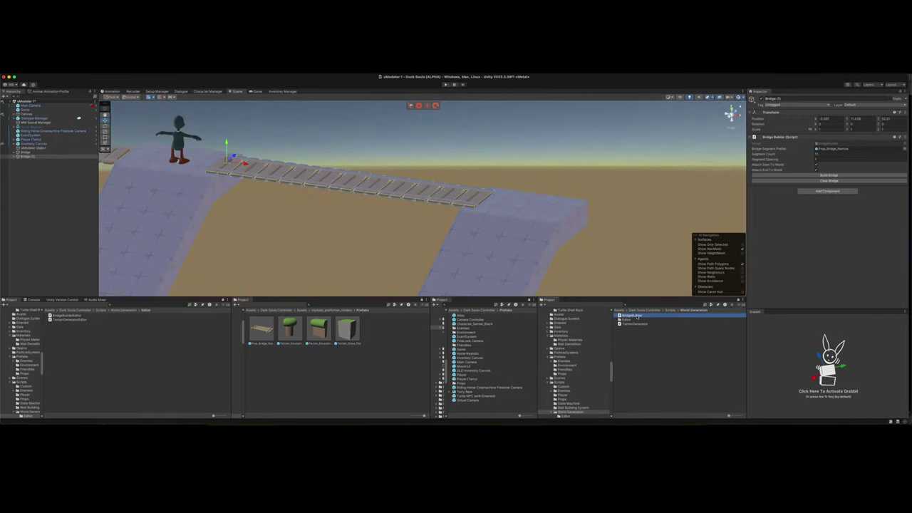
{"action": "scroll", "coordinate": [255, 238], "scroll_direction": "down", "scroll_amount": 2}
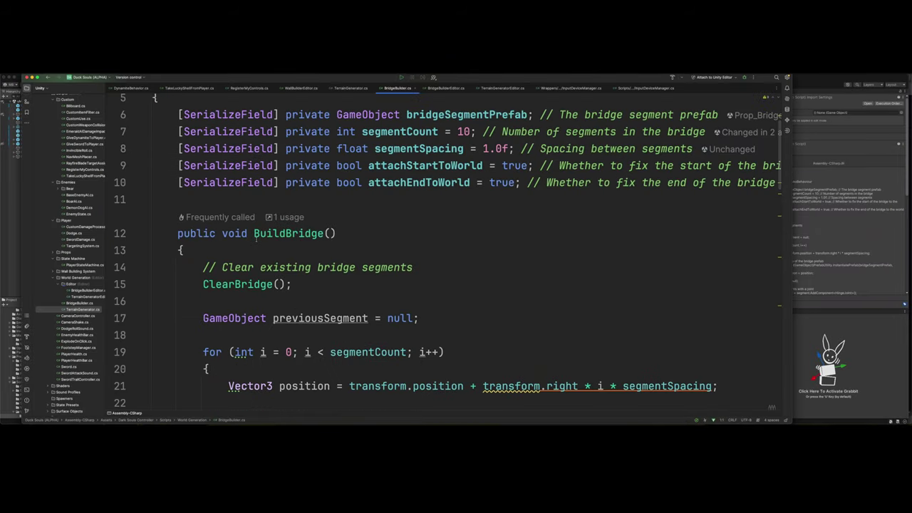
{"action": "scroll", "coordinate": [255, 238], "scroll_direction": "down", "scroll_amount": 15}
{"action": "scroll", "coordinate": [255, 238], "scroll_direction": "up", "scroll_amount": 5}
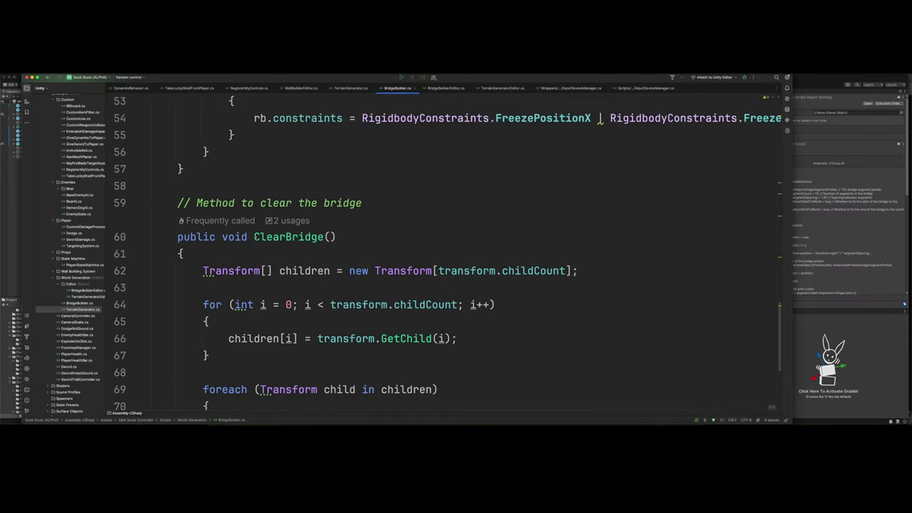
{"action": "scroll", "coordinate": [255, 238], "scroll_direction": "up", "scroll_amount": 2}
{"action": "scroll", "coordinate": [255, 238], "scroll_direction": "up", "scroll_amount": 2}
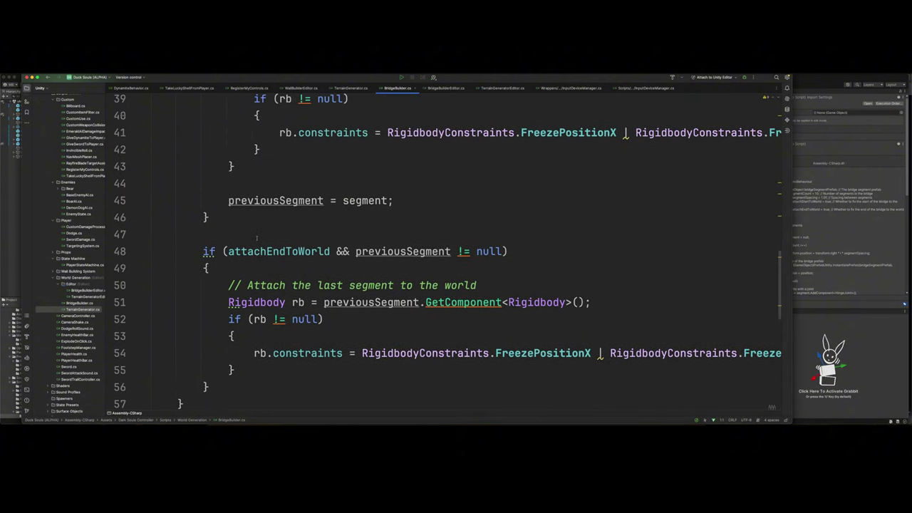
{"action": "scroll", "coordinate": [255, 238], "scroll_direction": "up", "scroll_amount": 4}
{"action": "scroll", "coordinate": [255, 238], "scroll_direction": "up", "scroll_amount": 4}
{"action": "scroll", "coordinate": [255, 241], "scroll_direction": "up", "scroll_amount": 4}
{"action": "scroll", "coordinate": [255, 241], "scroll_direction": "up", "scroll_amount": 1}
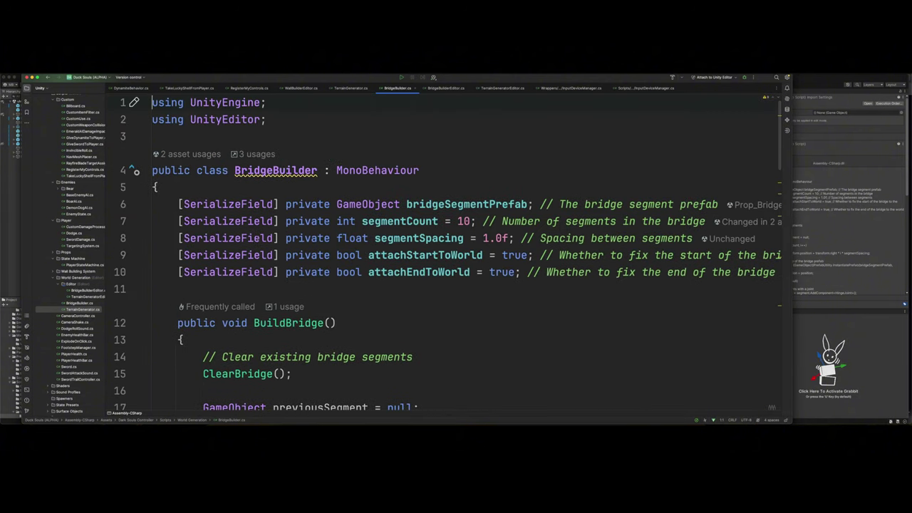
Switch to BridgeBuilderEditor.cs in Rider and scroll through its OnInspectorGUI button code.
{"action": "left_click", "coordinate": [446, 87]}
{"action": "scroll", "coordinate": [265, 170], "scroll_direction": "down", "scroll_amount": 1}
{"action": "scroll", "coordinate": [265, 170], "scroll_direction": "down", "scroll_amount": 2}
{"action": "scroll", "coordinate": [265, 170], "scroll_direction": "down", "scroll_amount": 2}
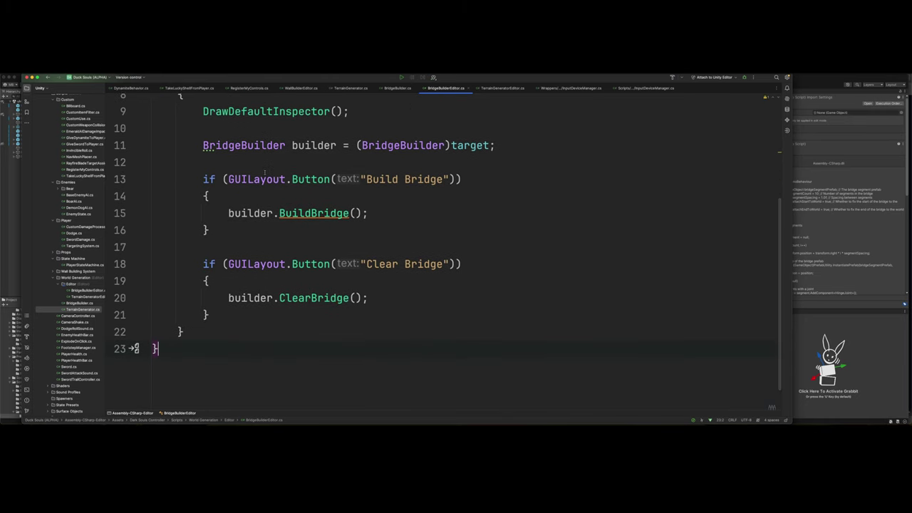
{"action": "scroll", "coordinate": [265, 170], "scroll_direction": "up", "scroll_amount": 5}
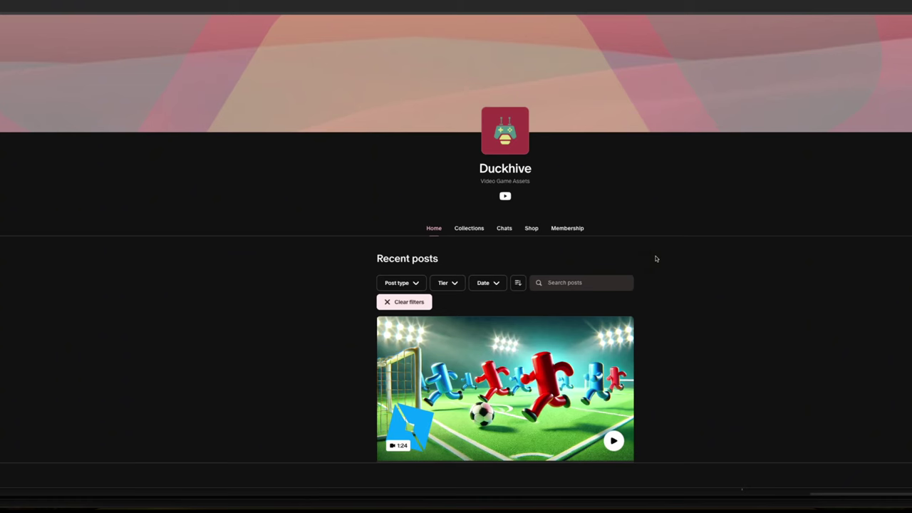
{"action": "scroll", "coordinate": [656, 259], "scroll_direction": "down", "scroll_amount": 1}
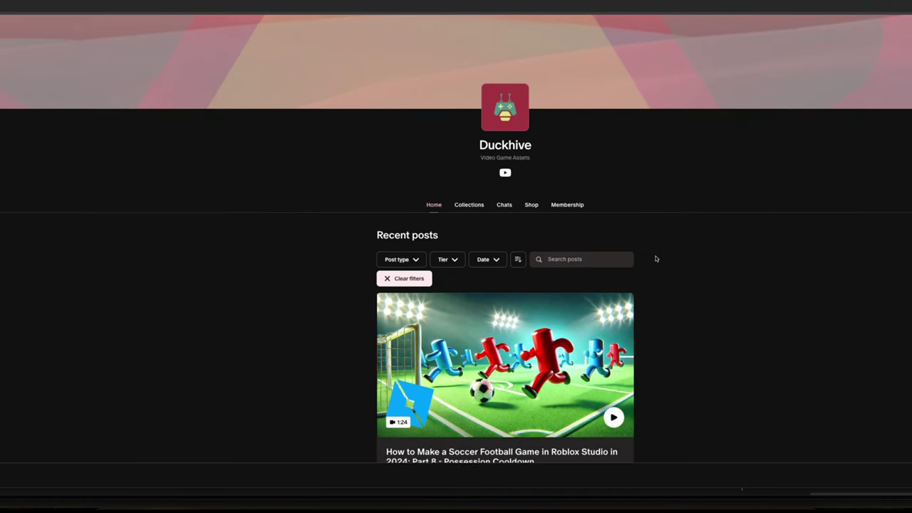
{"action": "scroll", "coordinate": [656, 258], "scroll_direction": "down", "scroll_amount": 1}
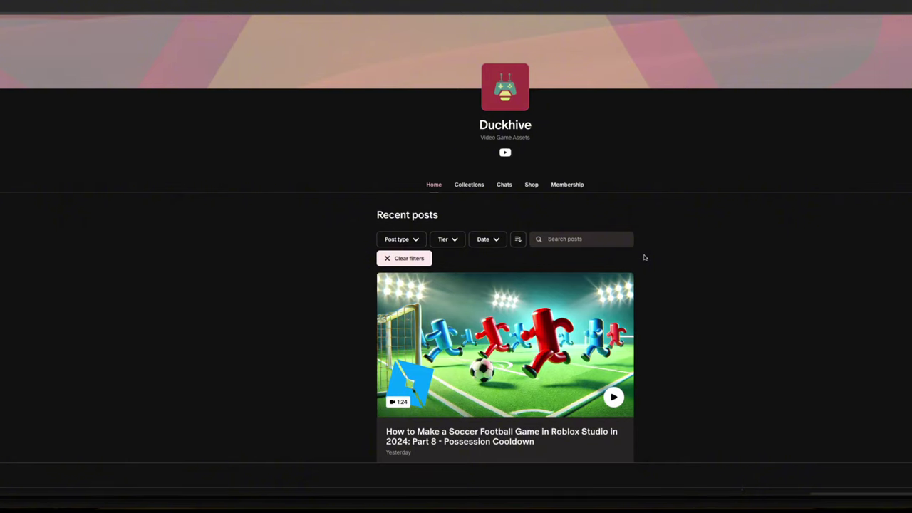
{"action": "scroll", "coordinate": [644, 257], "scroll_direction": "down", "scroll_amount": 1}
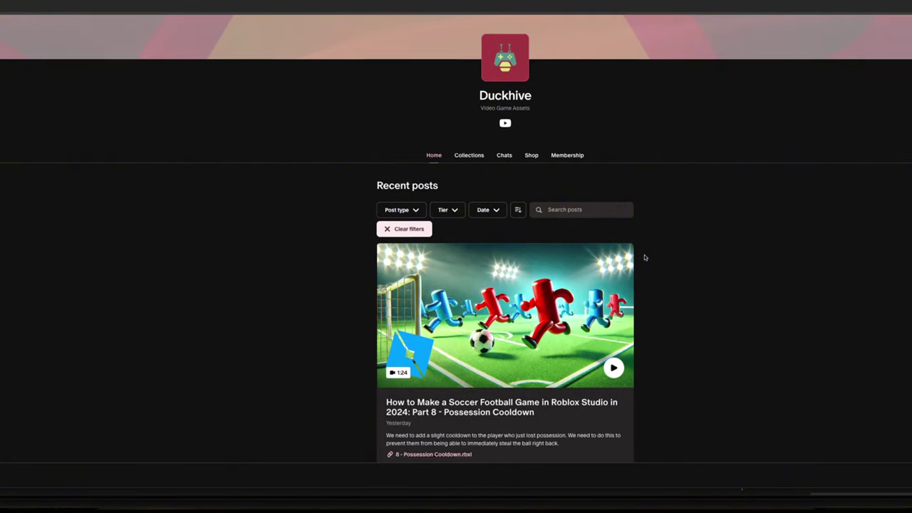
{"action": "scroll", "coordinate": [644, 257], "scroll_direction": "down", "scroll_amount": 2}
{"action": "scroll", "coordinate": [645, 258], "scroll_direction": "down", "scroll_amount": 2}
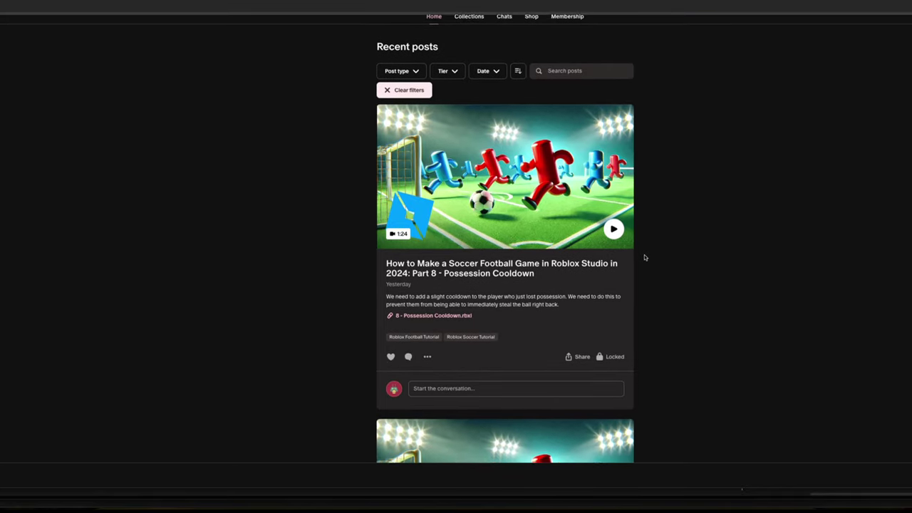
{"action": "scroll", "coordinate": [644, 257], "scroll_direction": "down", "scroll_amount": 1}
{"action": "scroll", "coordinate": [644, 257], "scroll_direction": "down", "scroll_amount": 1}
{"action": "scroll", "coordinate": [645, 258], "scroll_direction": "down", "scroll_amount": 1}
{"action": "scroll", "coordinate": [644, 258], "scroll_direction": "down", "scroll_amount": 1}
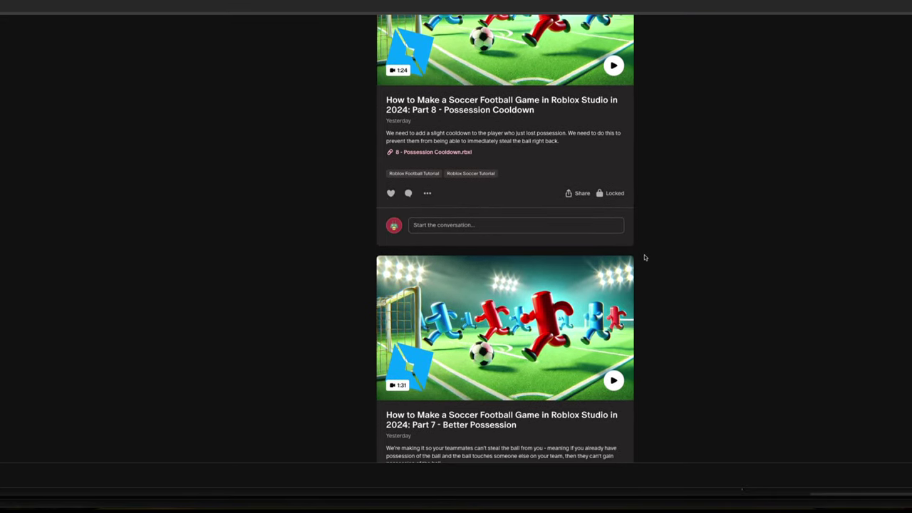
{"action": "scroll", "coordinate": [645, 257], "scroll_direction": "down", "scroll_amount": 2}
{"action": "scroll", "coordinate": [645, 258], "scroll_direction": "down", "scroll_amount": 2}
{"action": "scroll", "coordinate": [644, 257], "scroll_direction": "down", "scroll_amount": 1}
{"action": "scroll", "coordinate": [644, 258], "scroll_direction": "up", "scroll_amount": 2}
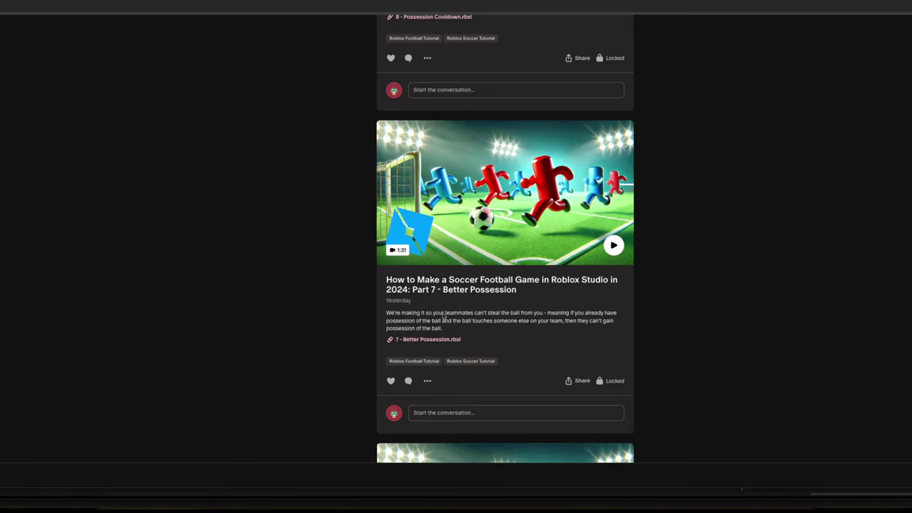
{"action": "scroll", "coordinate": [457, 323], "scroll_direction": "up", "scroll_amount": 3}
{"action": "scroll", "coordinate": [452, 312], "scroll_direction": "up", "scroll_amount": 2}
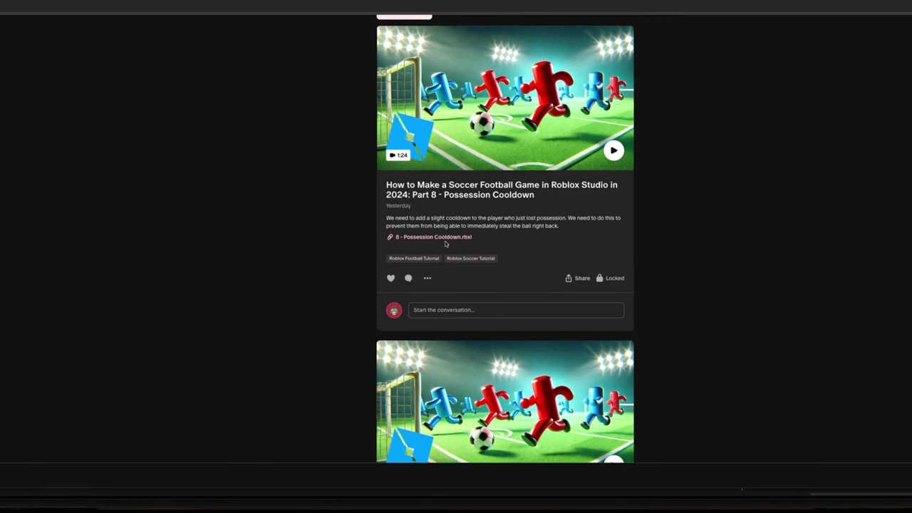
{"action": "scroll", "coordinate": [446, 243], "scroll_direction": "up", "scroll_amount": 1}
{"action": "scroll", "coordinate": [446, 243], "scroll_direction": "up", "scroll_amount": 2}
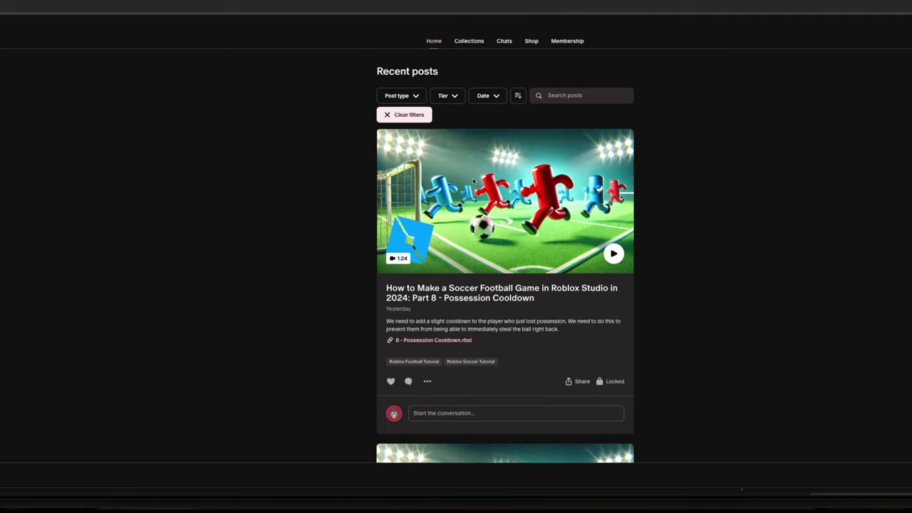
{"action": "scroll", "coordinate": [472, 182], "scroll_direction": "up", "scroll_amount": 1}
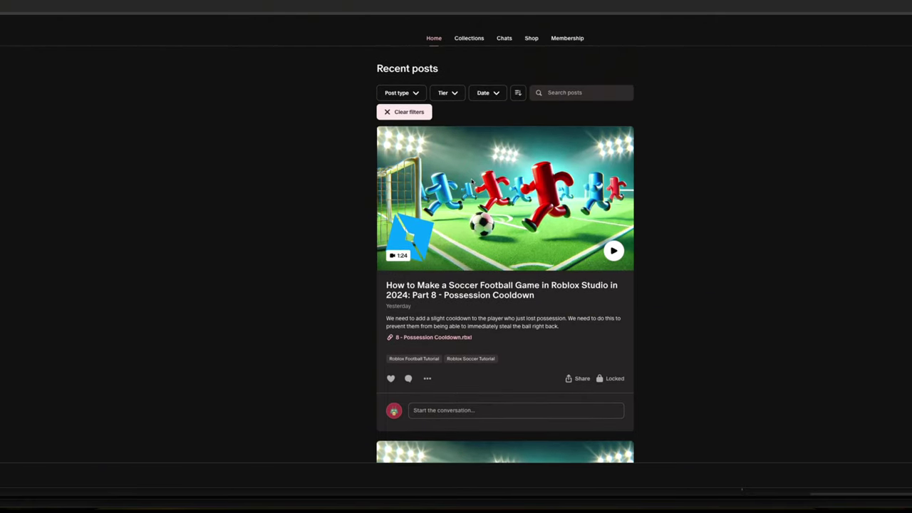
{"action": "scroll", "coordinate": [473, 181], "scroll_direction": "up", "scroll_amount": 2}
{"action": "scroll", "coordinate": [499, 179], "scroll_direction": "up", "scroll_amount": 2}
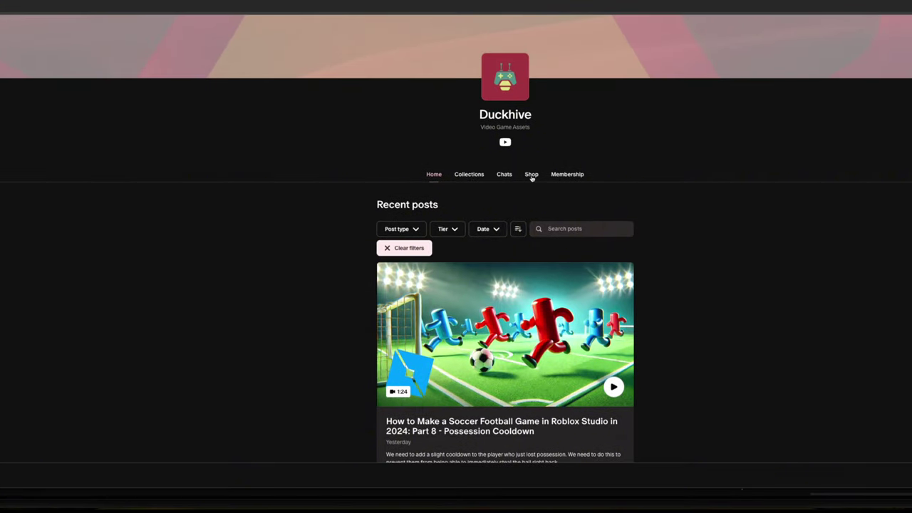
Browse Duckhive's Shop tab, listing 9 products such as Panda Hero and Ducky Hero at $3.
{"action": "left_click", "coordinate": [532, 176]}
{"action": "scroll", "coordinate": [478, 265], "scroll_direction": "down", "scroll_amount": 3}
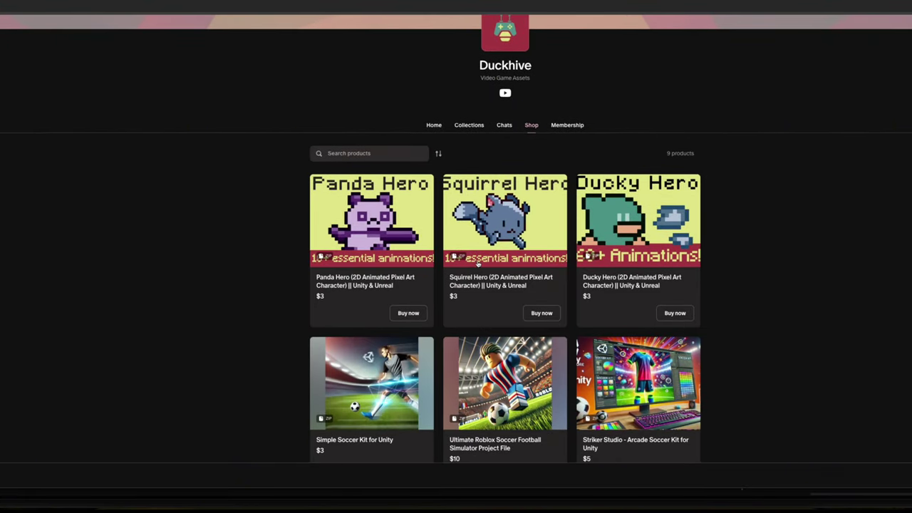
{"action": "scroll", "coordinate": [478, 264], "scroll_direction": "down", "scroll_amount": 2}
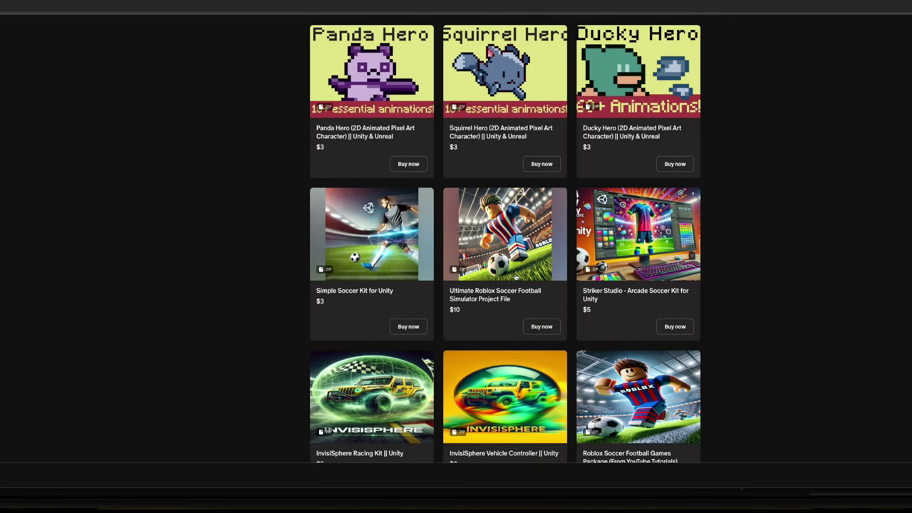
{"action": "scroll", "coordinate": [508, 277], "scroll_direction": "down", "scroll_amount": 1}
{"action": "scroll", "coordinate": [507, 277], "scroll_direction": "up", "scroll_amount": 5}
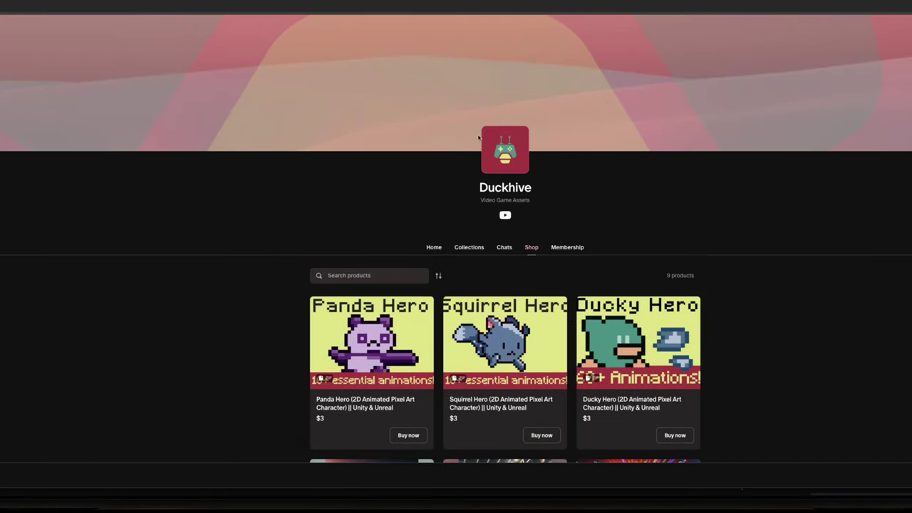